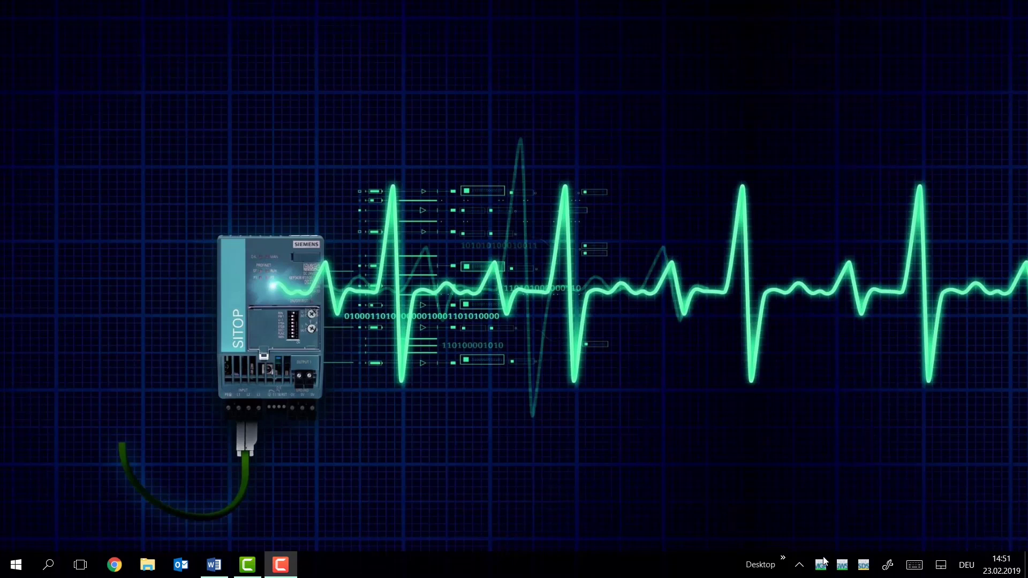
Open the SITOP Manager service options from its taskbar icon, then close them again
mouse_move(845, 568)
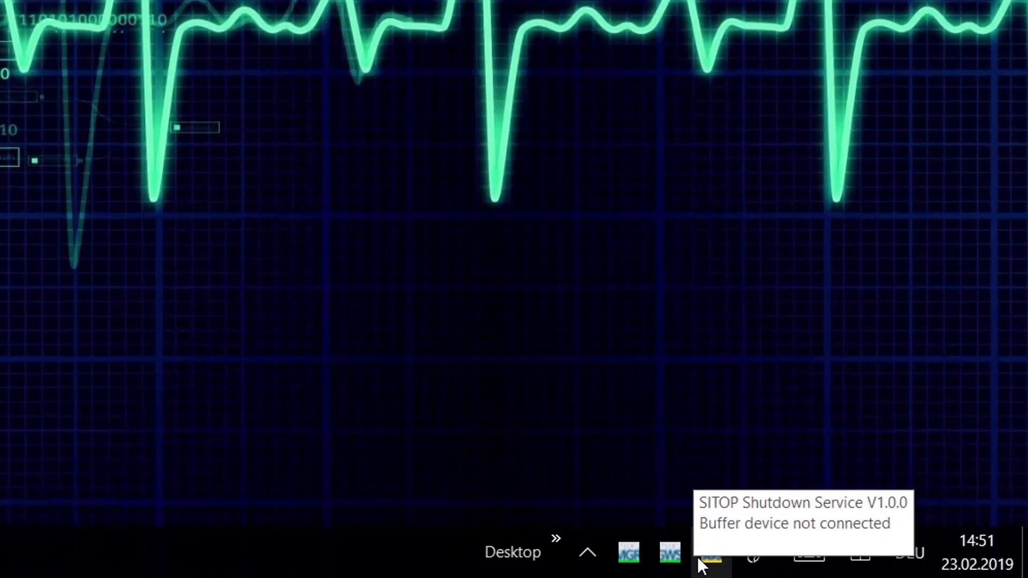
mouse_move(689, 558)
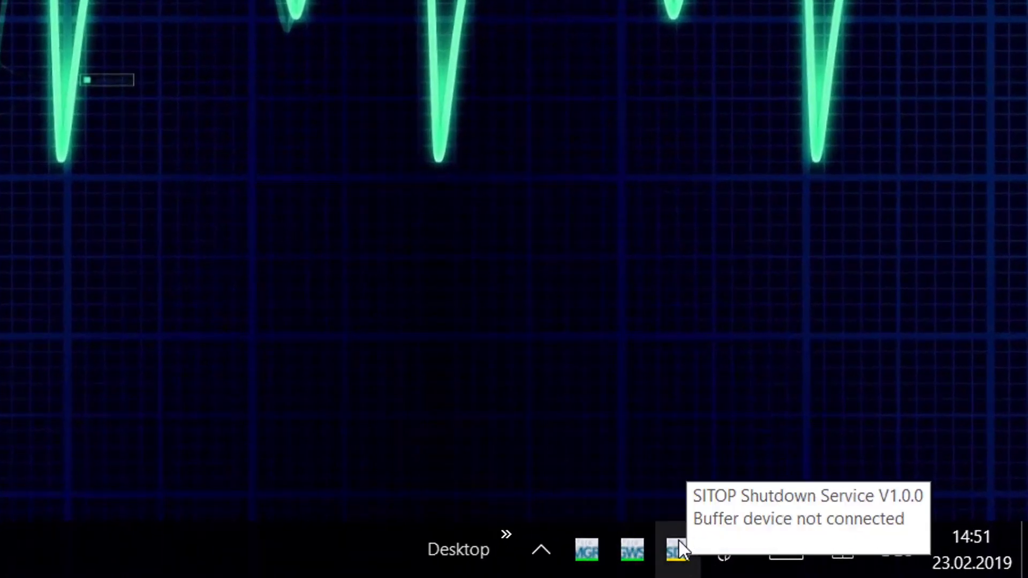
mouse_move(586, 548)
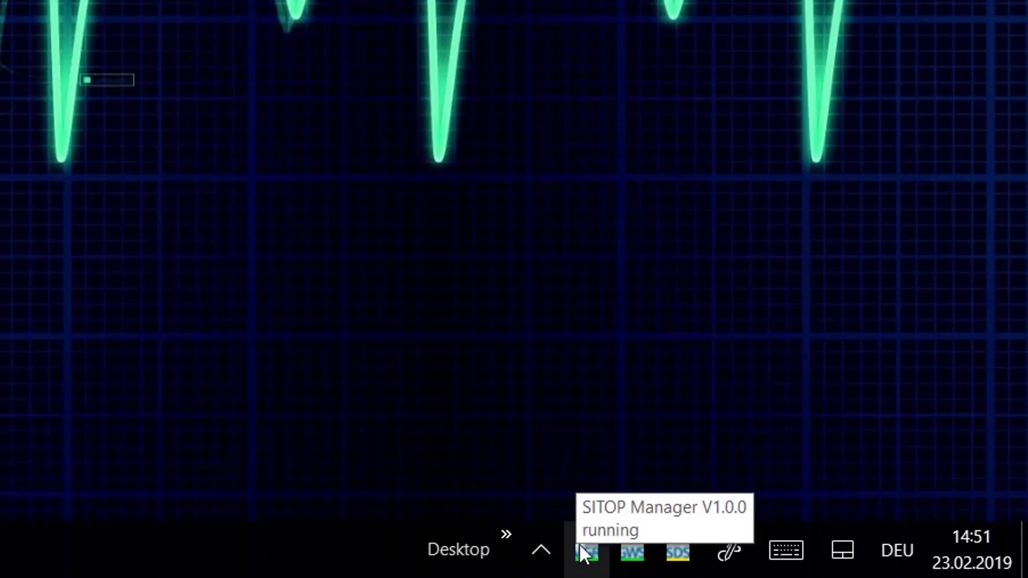
mouse_move(632, 563)
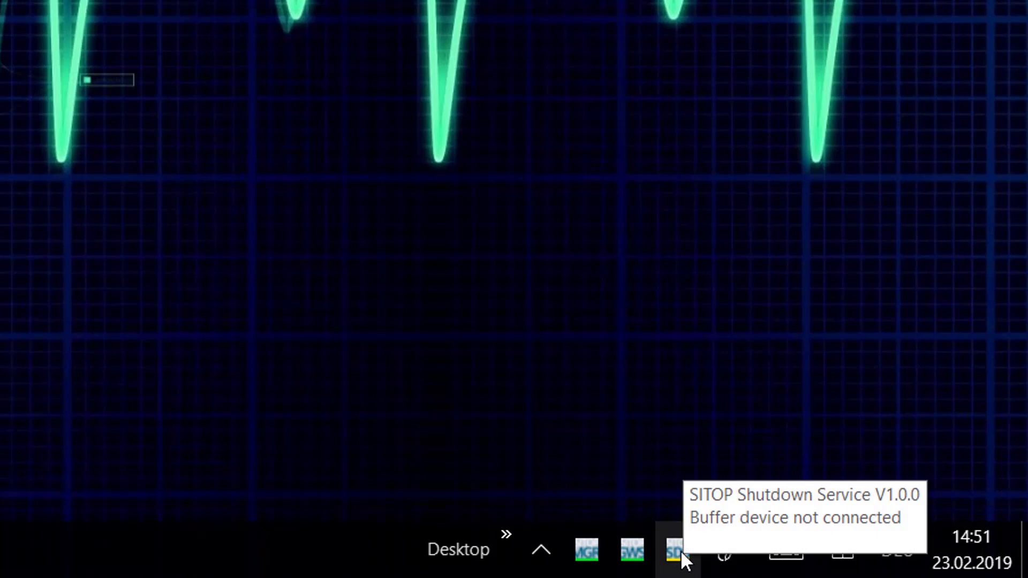
right_click(581, 549)
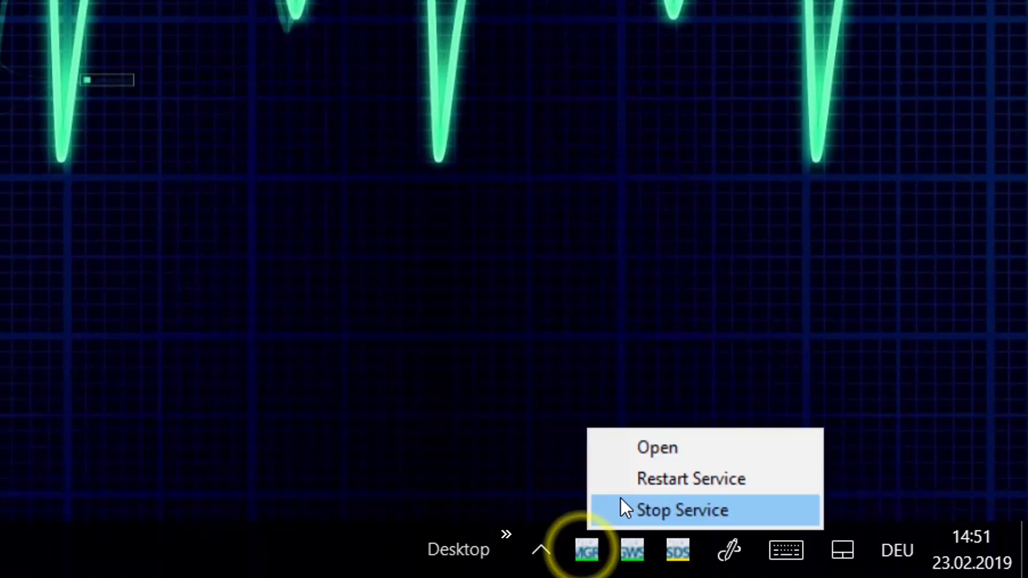
left_click(298, 230)
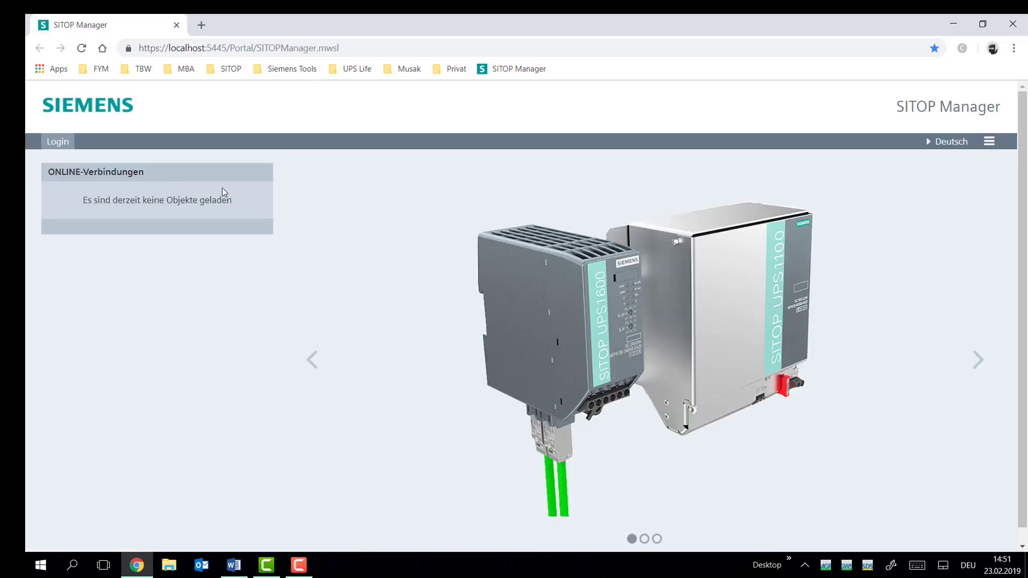
Log in as the default administrator, skip the password change, and switch the interface to English
left_click(59, 142)
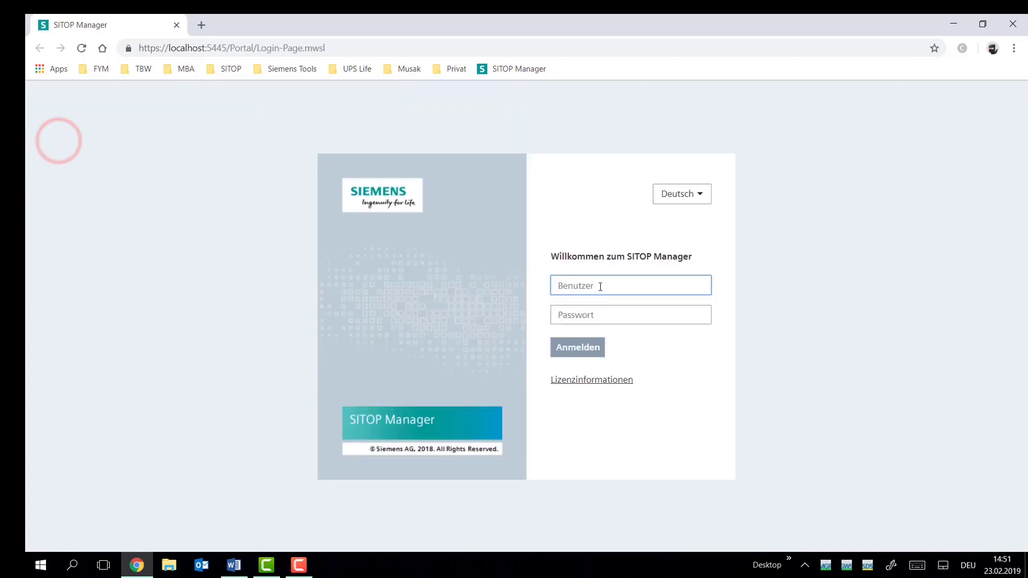
type("admin")
key("Tab")
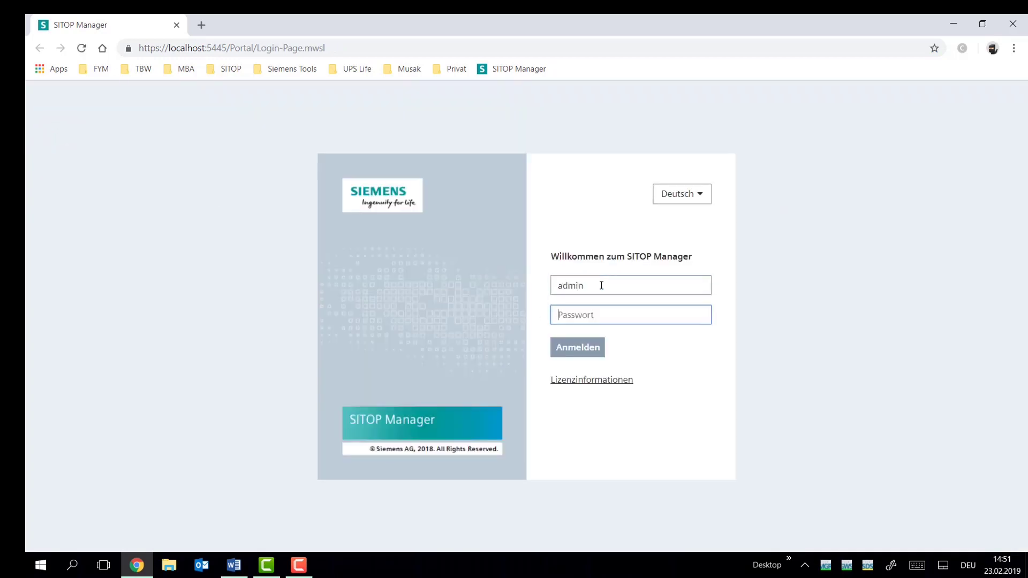
type("a")
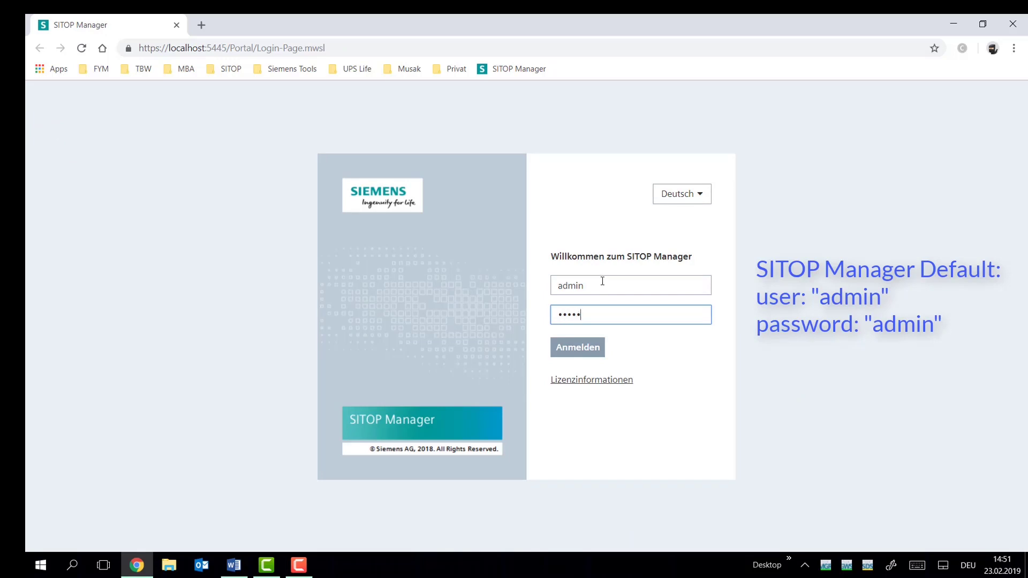
left_click(582, 348)
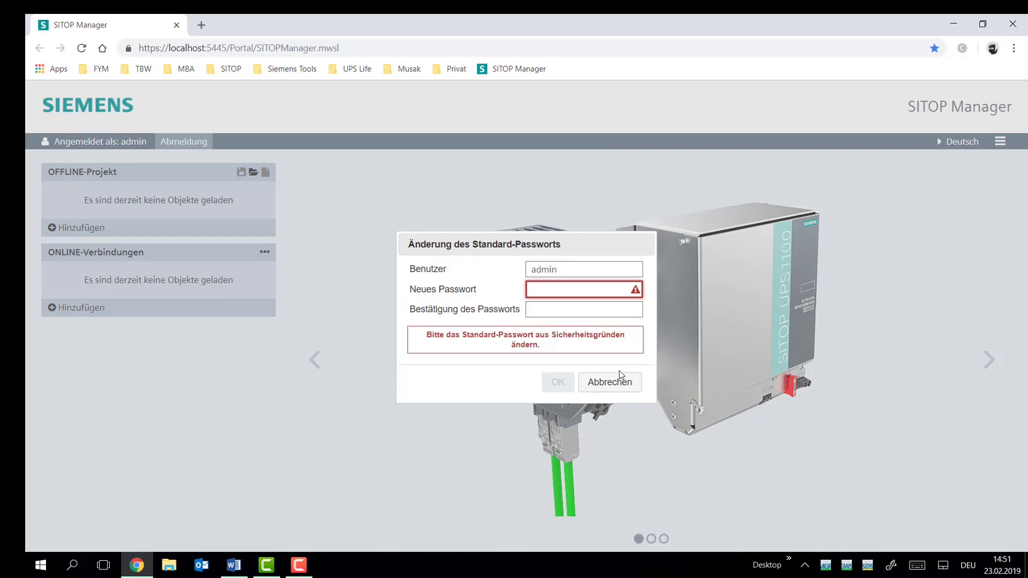
left_click(621, 381)
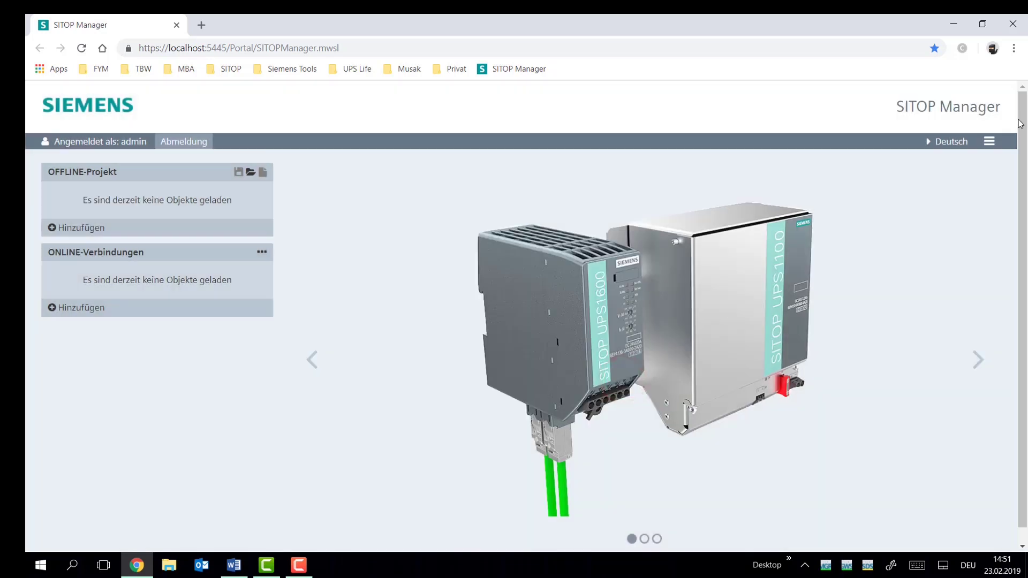
left_click(950, 141)
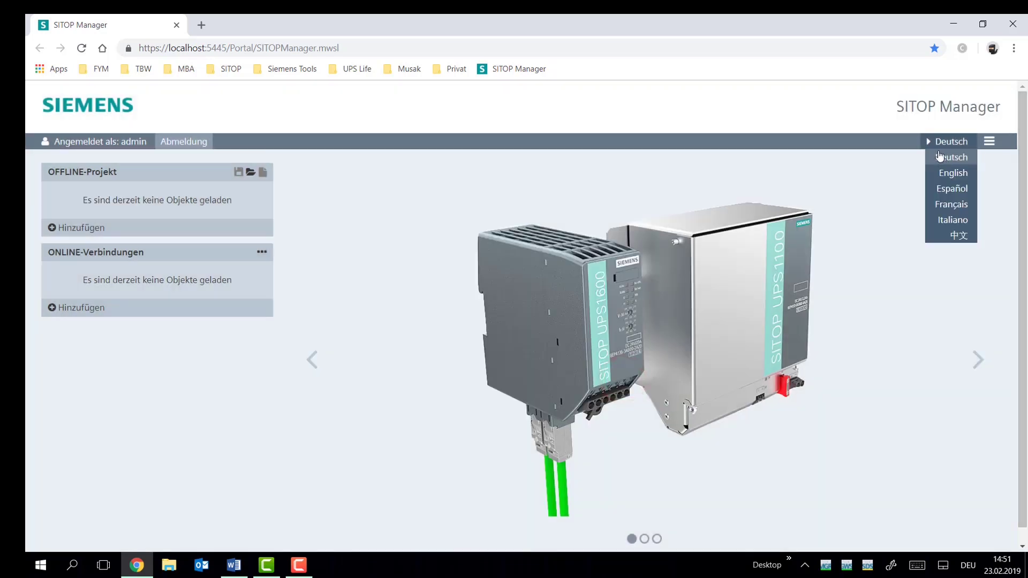
left_click(942, 171)
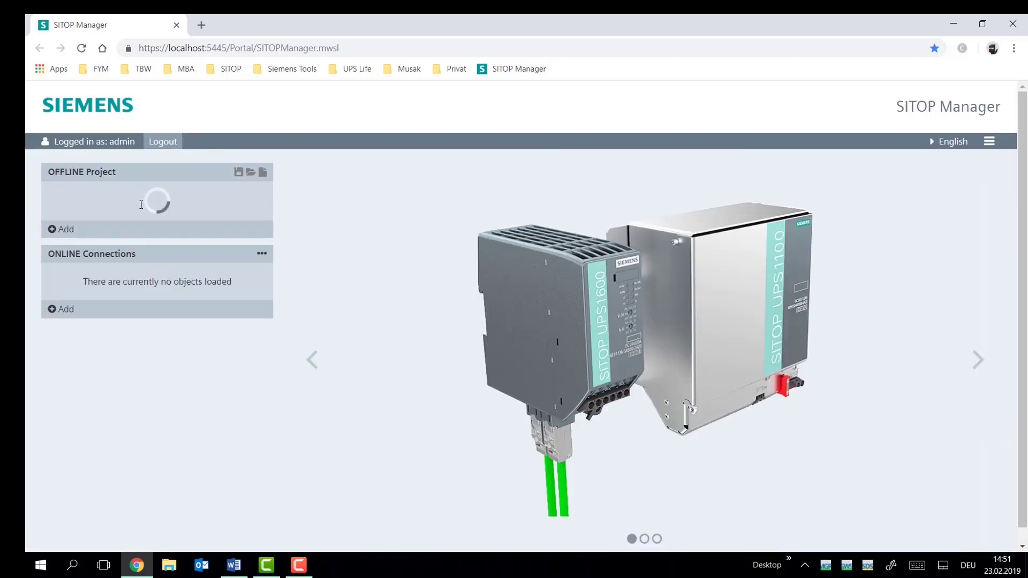
Add gateway-service-usb and shutdown-service as online connections over the wireless adapter with default logins
left_click(62, 307)
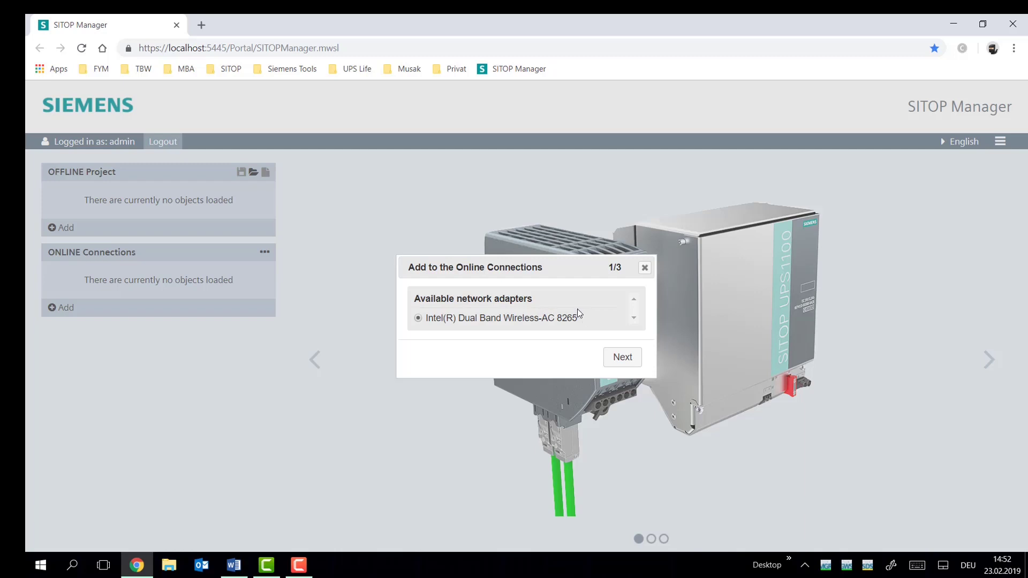
left_click(632, 360)
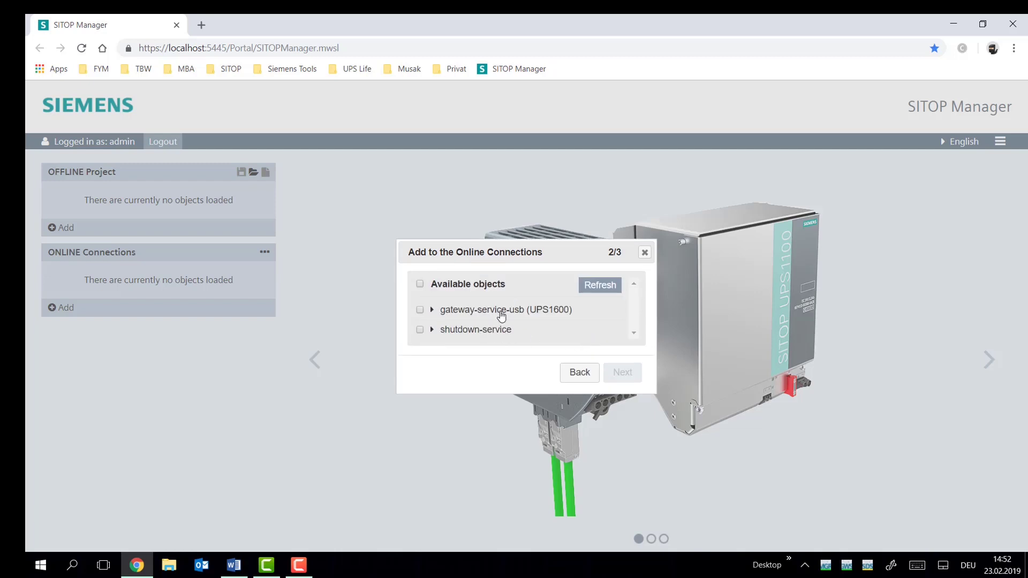
left_click(420, 309)
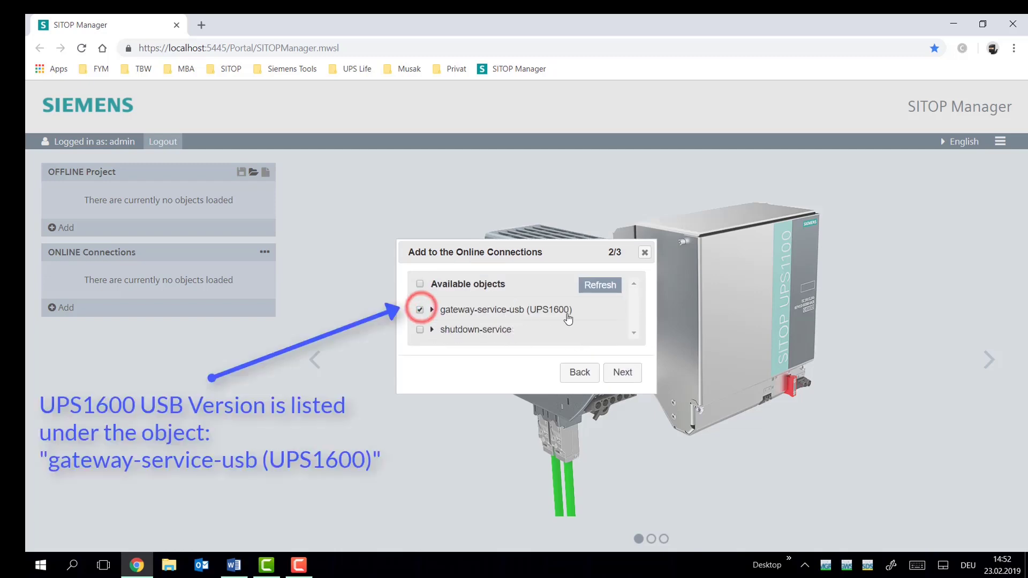
left_click(420, 329)
left_click(618, 371)
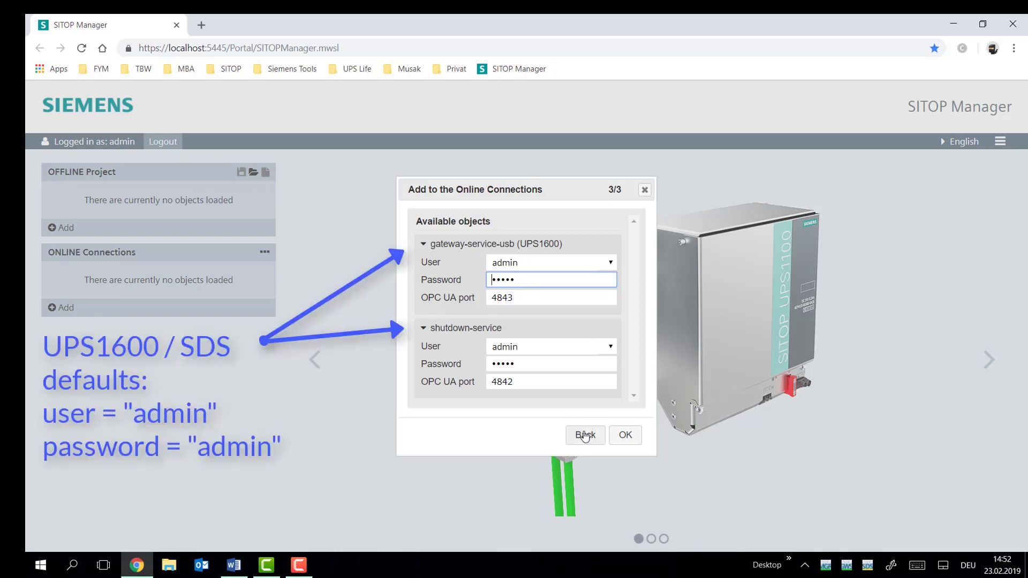
left_click(643, 431)
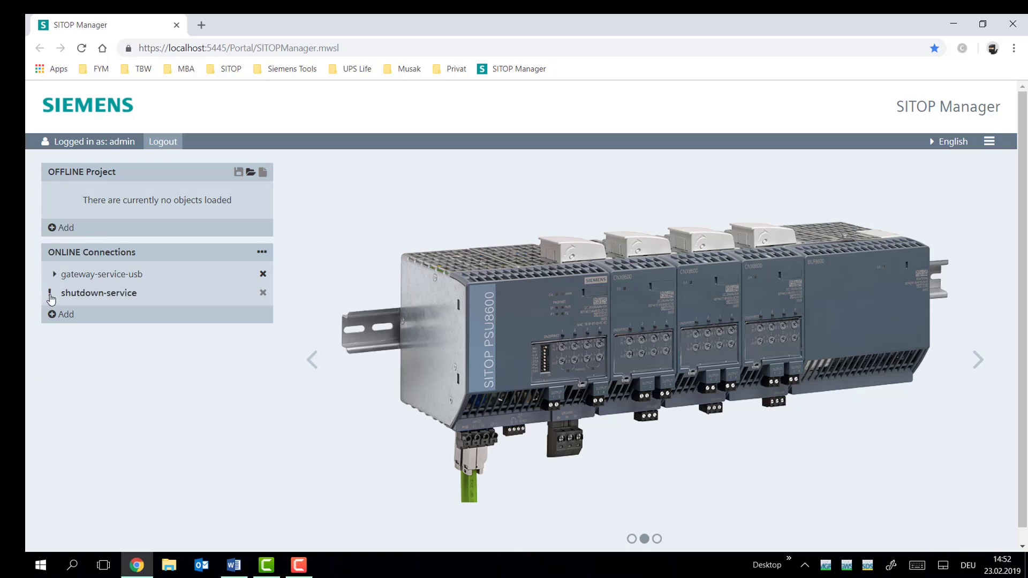
Open the base unit configuration page of gateway-service-usb's UPS1600 10A USB device
left_click(120, 271)
left_click(127, 294)
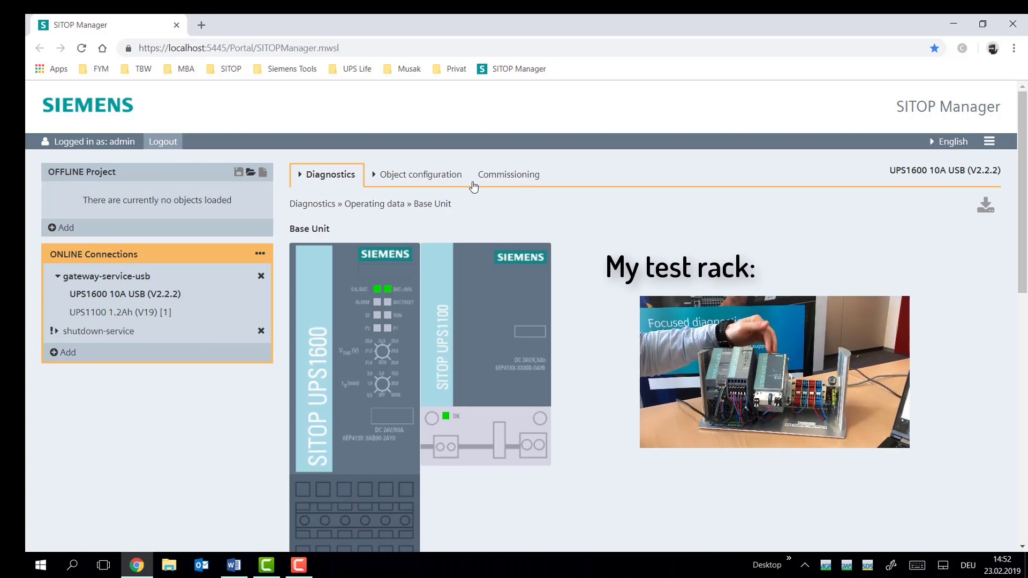
left_click(421, 174)
mouse_move(439, 223)
left_click(542, 219)
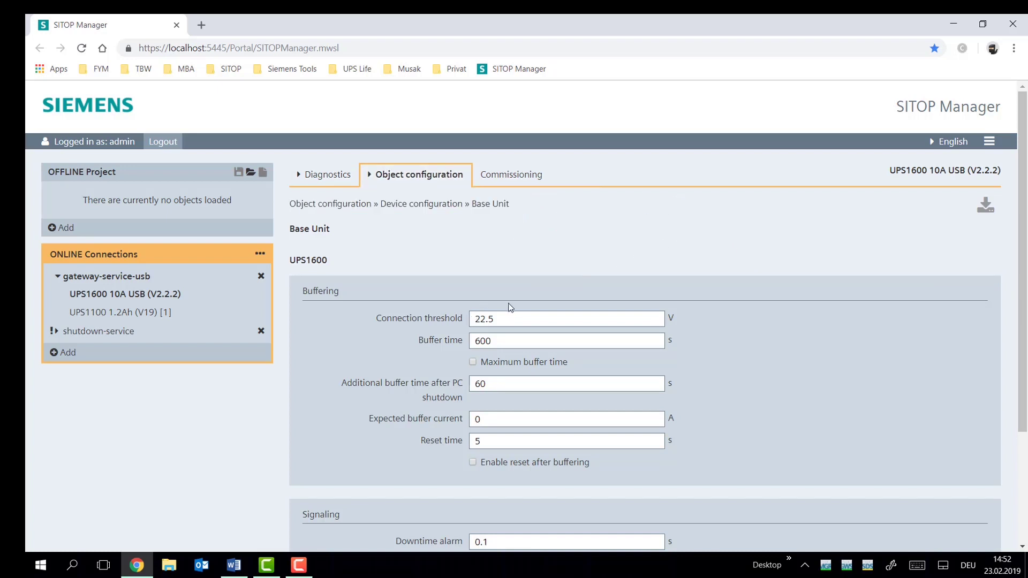
Set connection threshold 21.5 V and buffer time 300 s, then download to the UPS1600
double_click(510, 319)
type("21.")
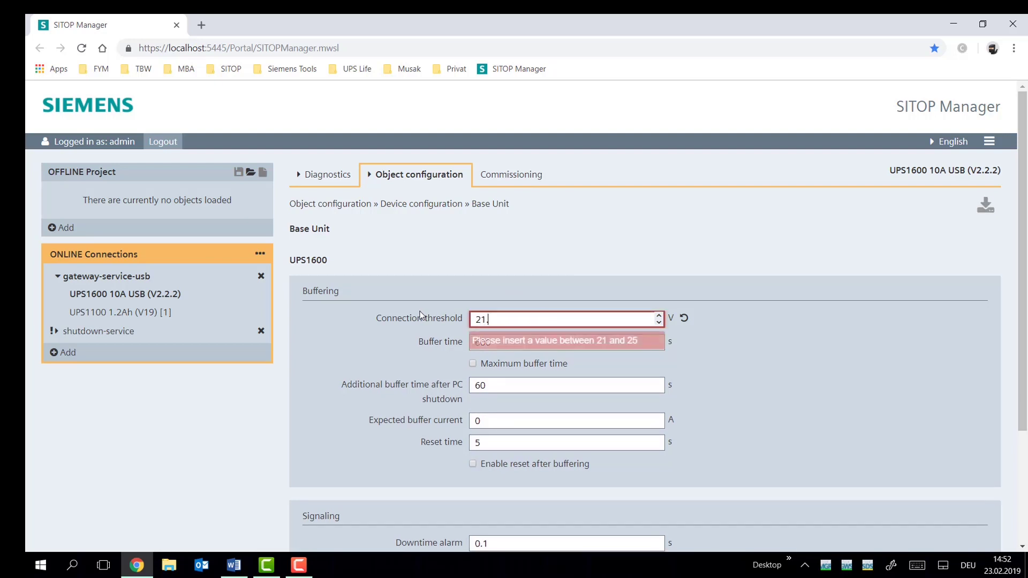
type("5")
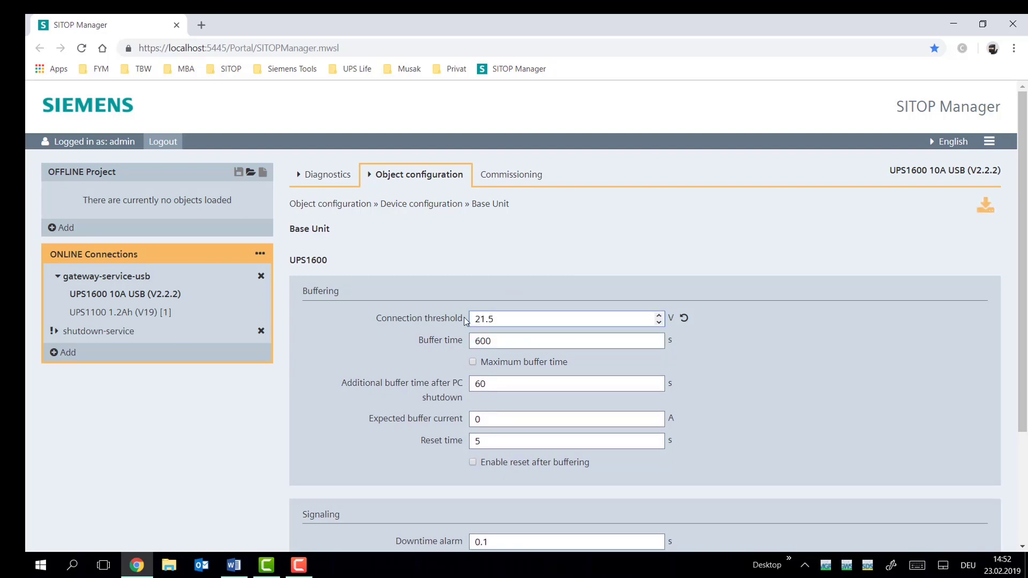
double_click(505, 341)
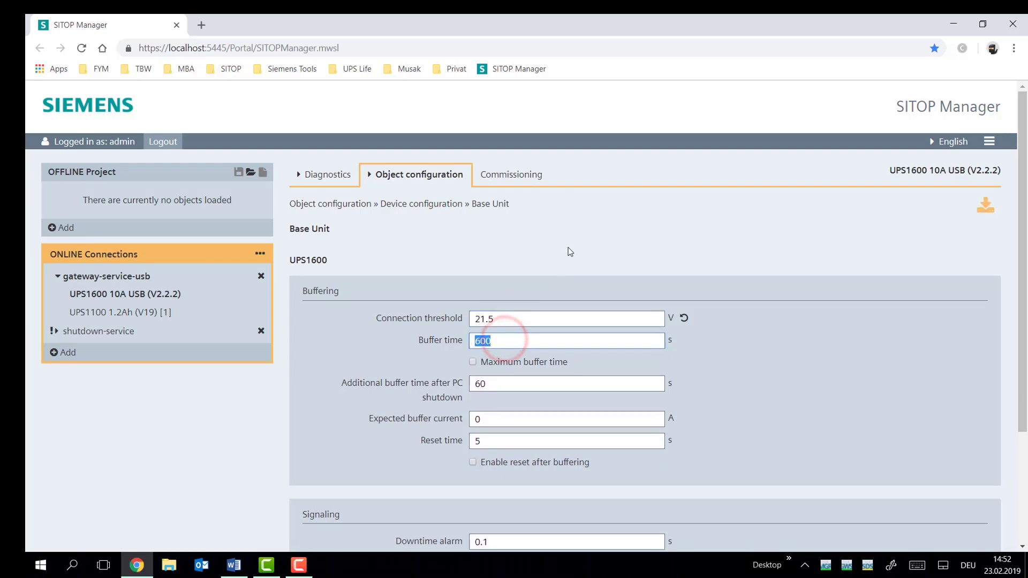
type("300")
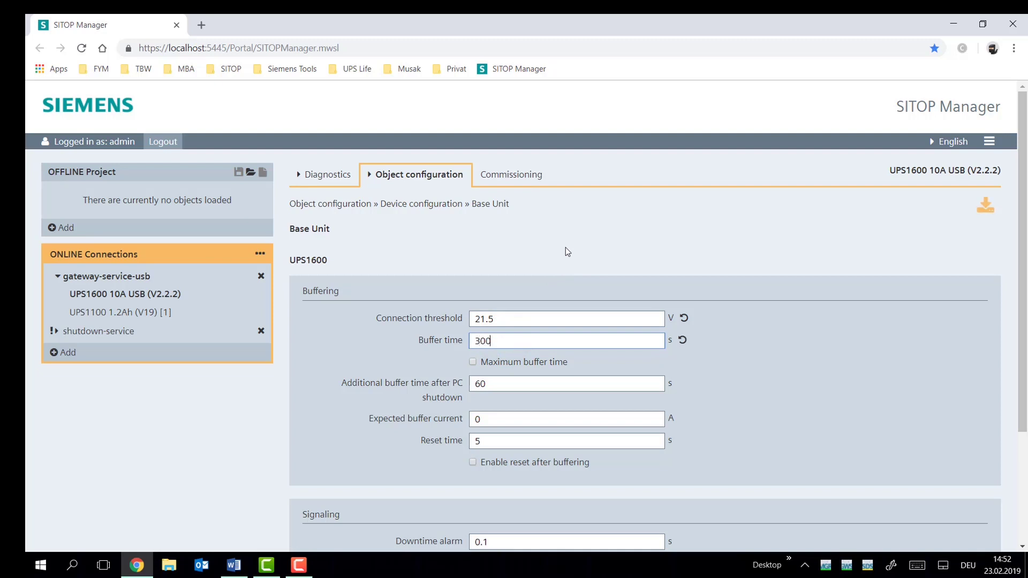
left_click(603, 249)
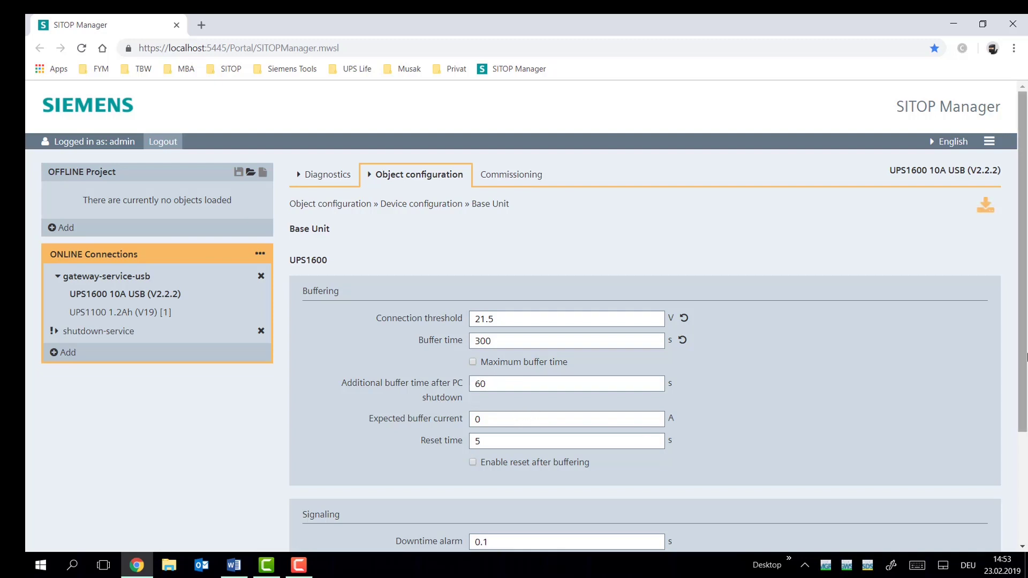
left_click_drag(1022, 351, 1026, 459)
scroll(1026, 460, "up", 4)
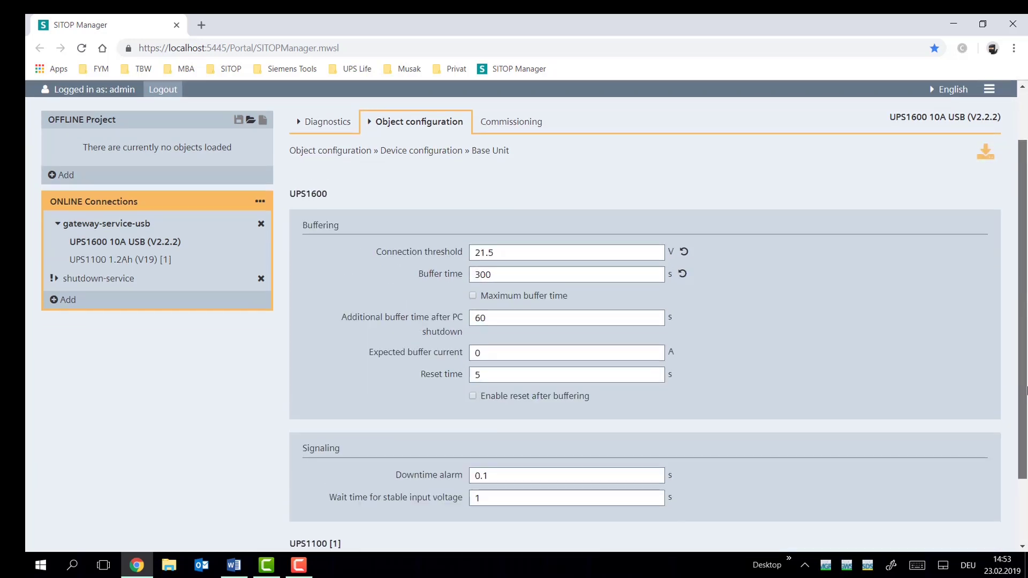
left_click(987, 186)
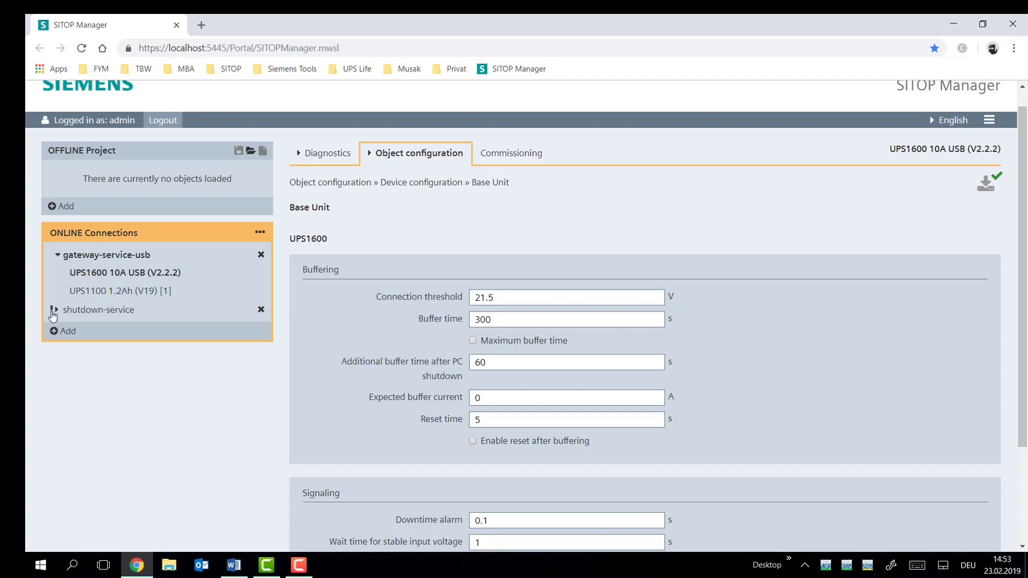
Expand shutdown-service in ONLINE Connections to show its Shutdown Service (V1.0.0) entry
mouse_move(52, 316)
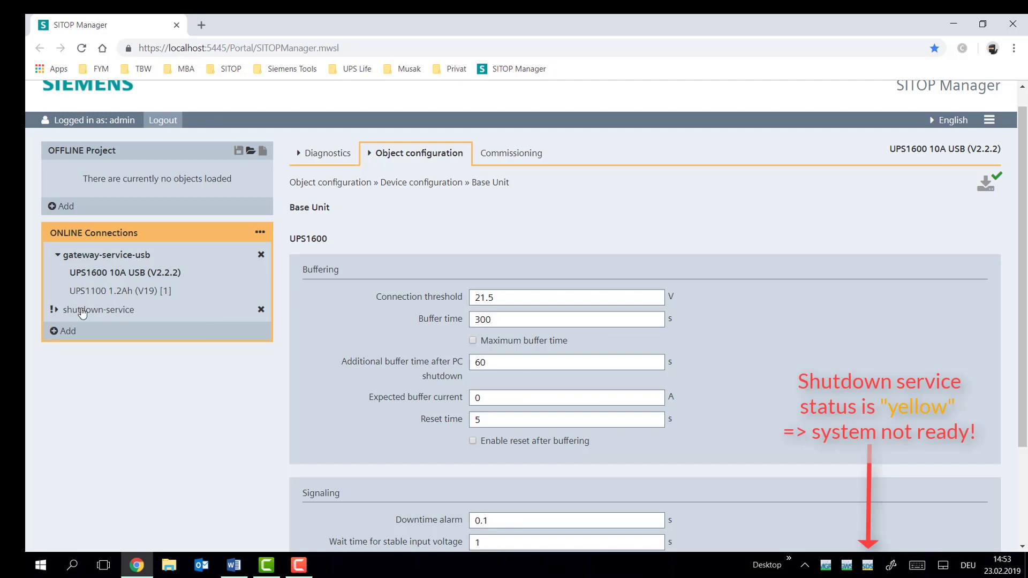
left_click(73, 309)
left_click(51, 310)
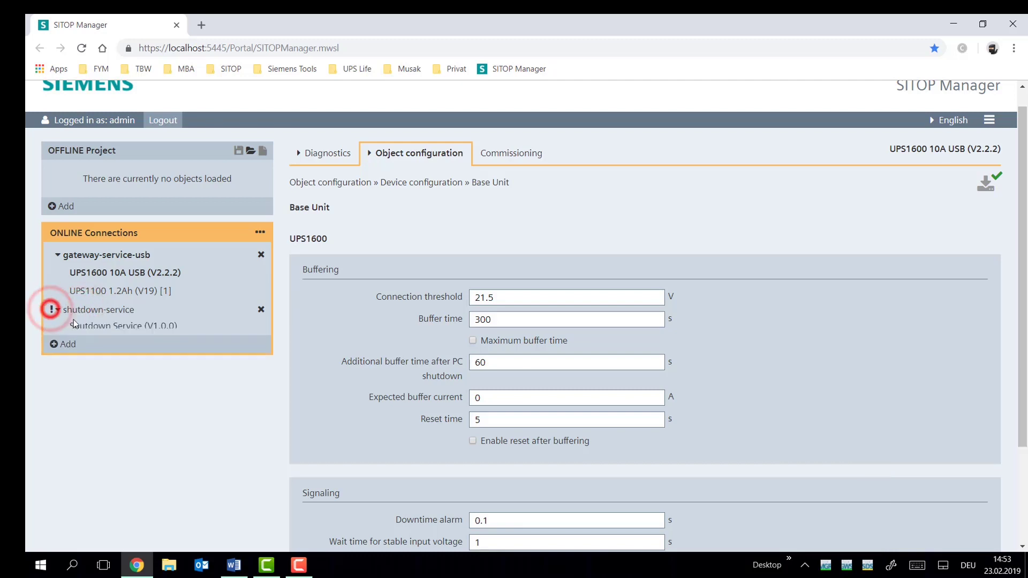
Set the Shutdown Service to coordinate via SITOP Manager with gateway-service-usb as buffer component
left_click(101, 335)
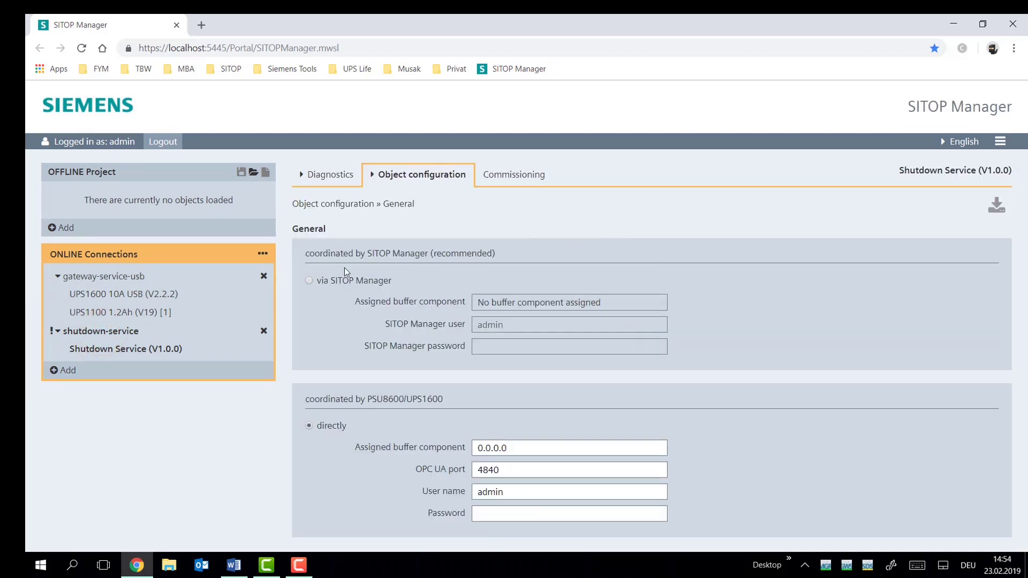
left_click(309, 280)
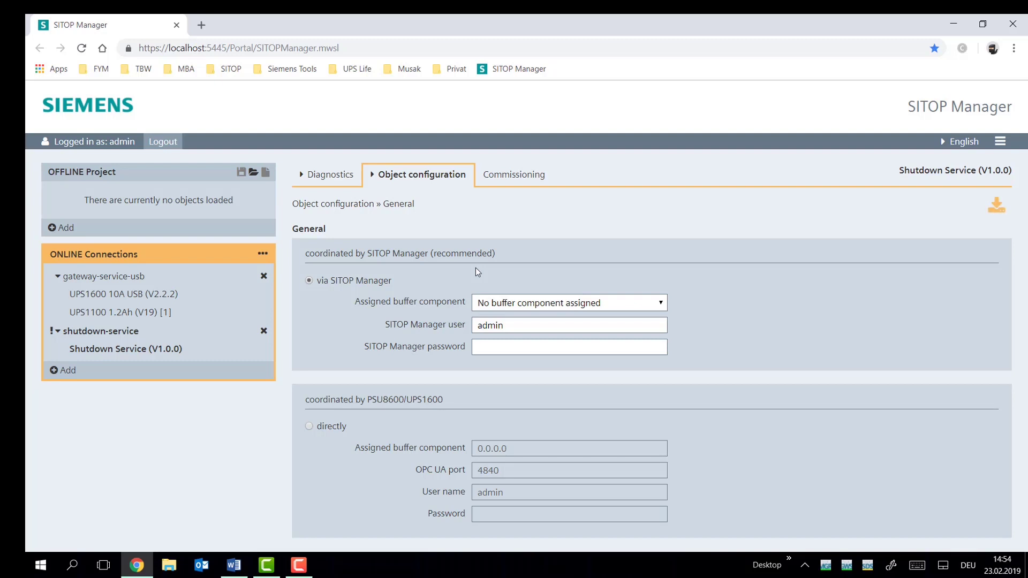
left_click(583, 302)
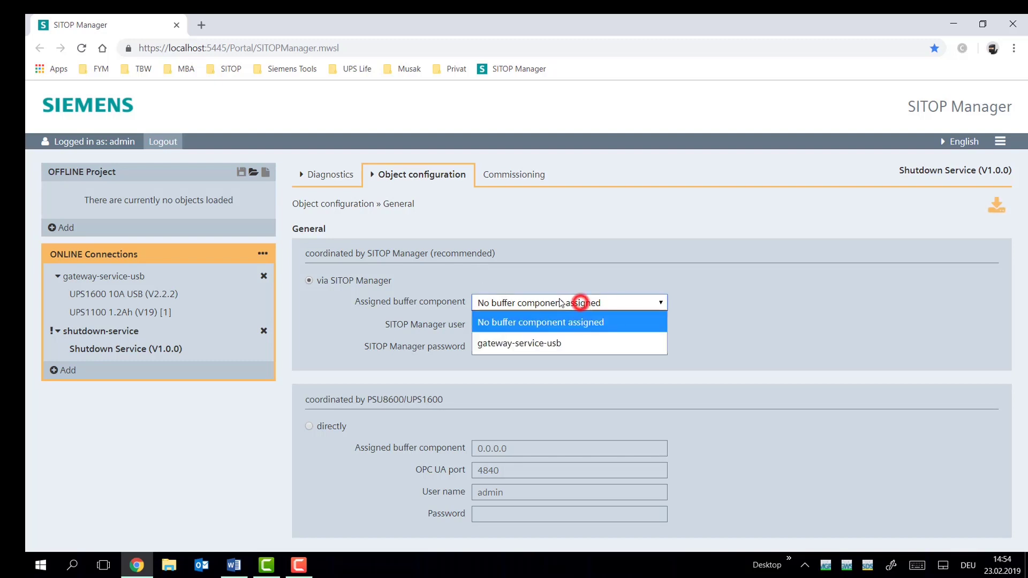
left_click(552, 355)
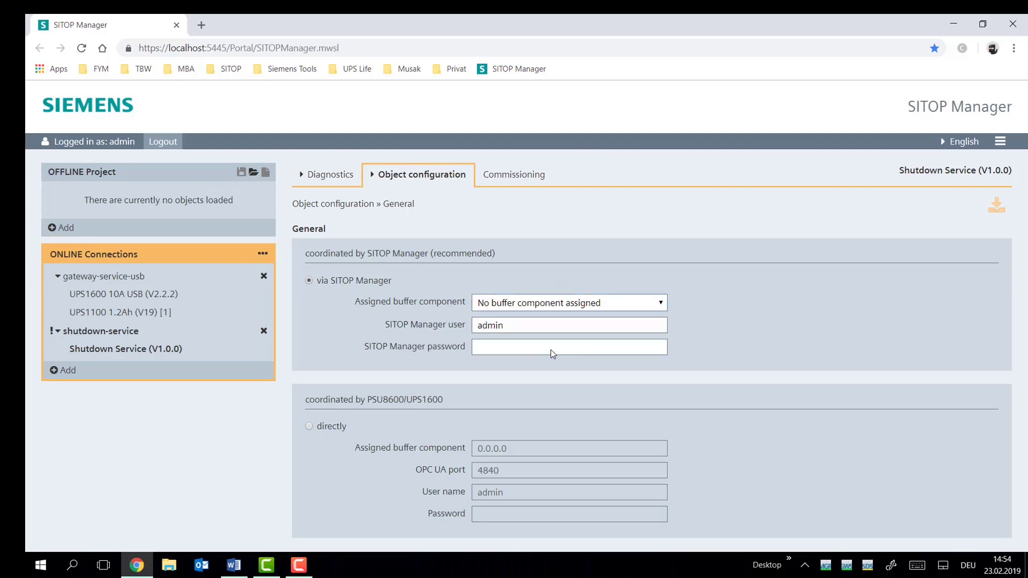
left_click(556, 302)
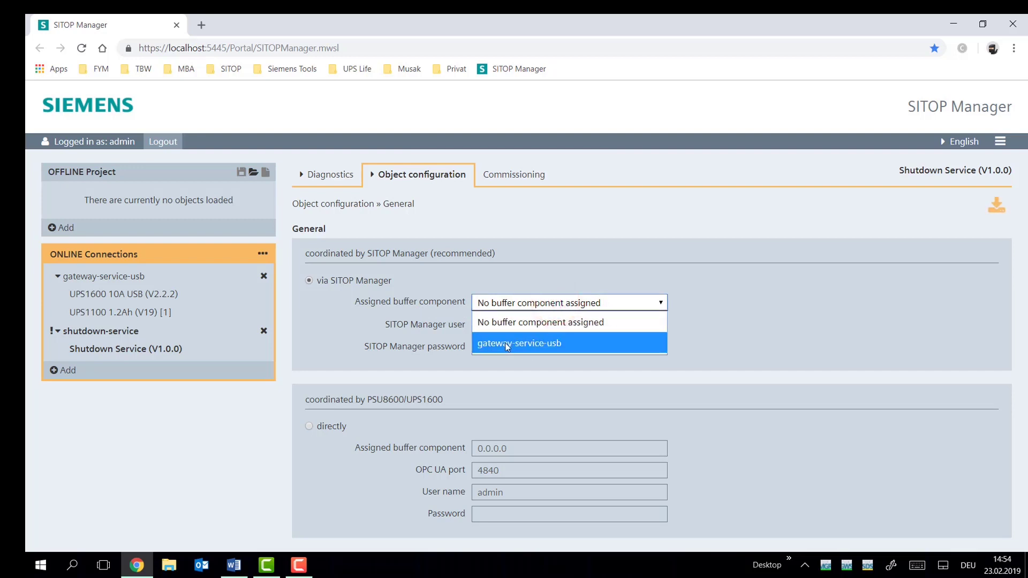
left_click(591, 348)
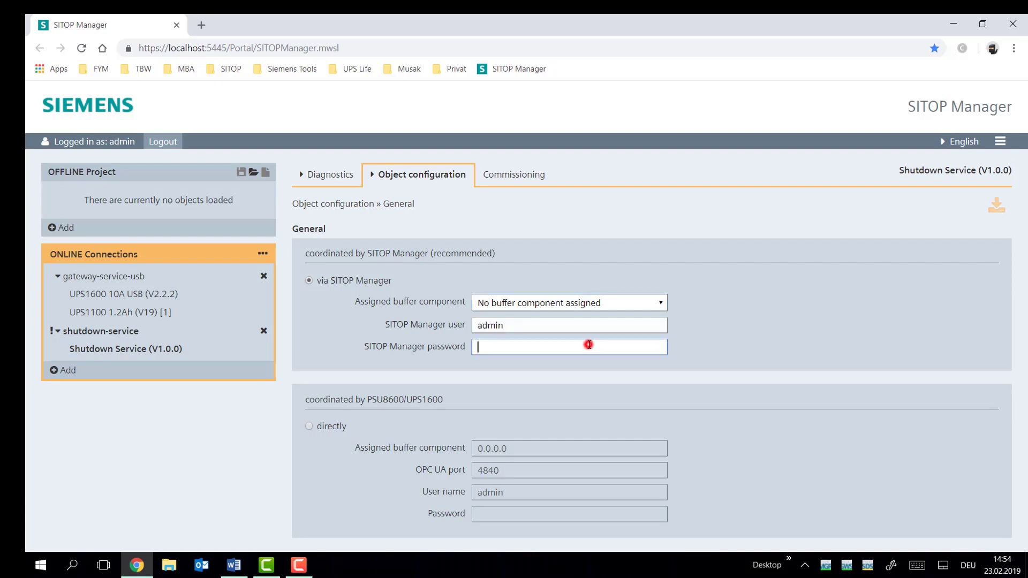
left_click(624, 305)
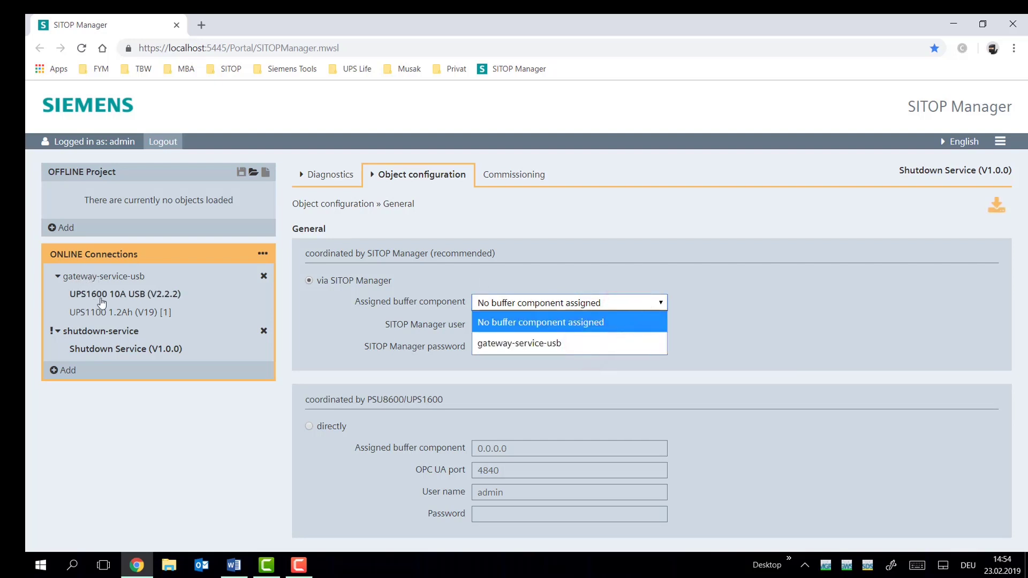
left_click(561, 292)
left_click(557, 301)
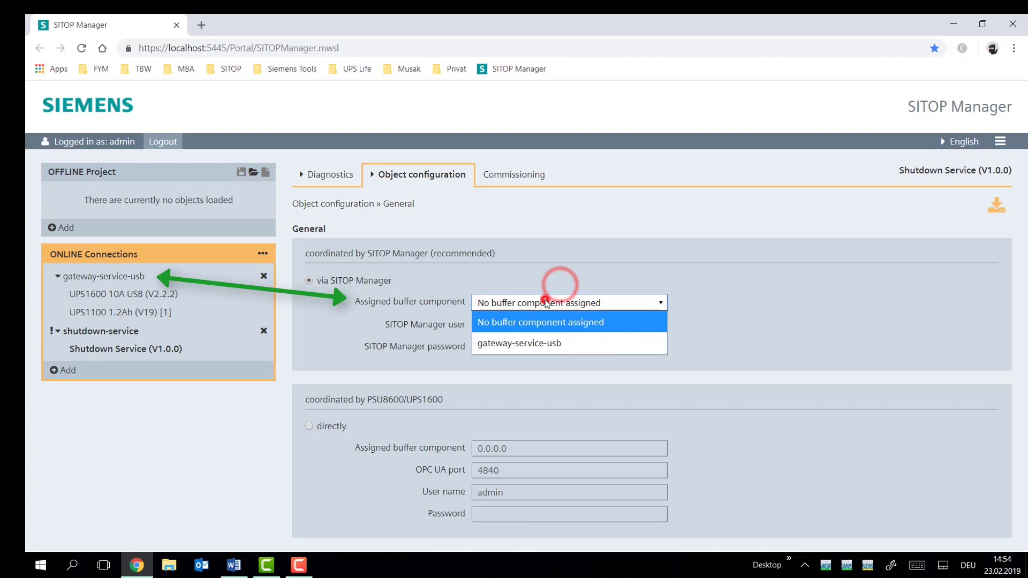
left_click(553, 301)
left_click(532, 341)
left_click(568, 304)
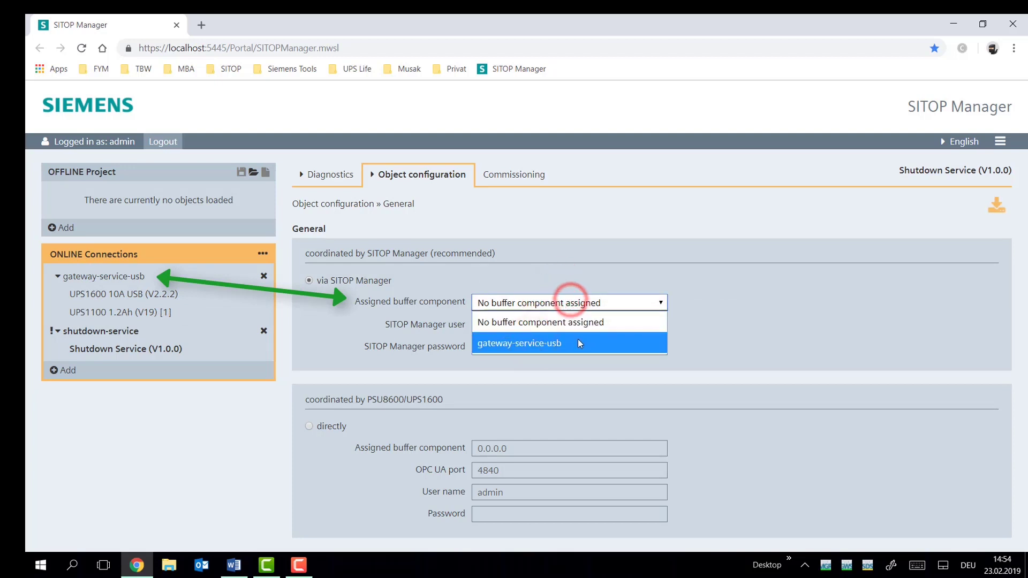
left_click(577, 340)
Enter the SITOP Manager administrator password and download the shutdown settings to the Shutdown Service
left_click(532, 319)
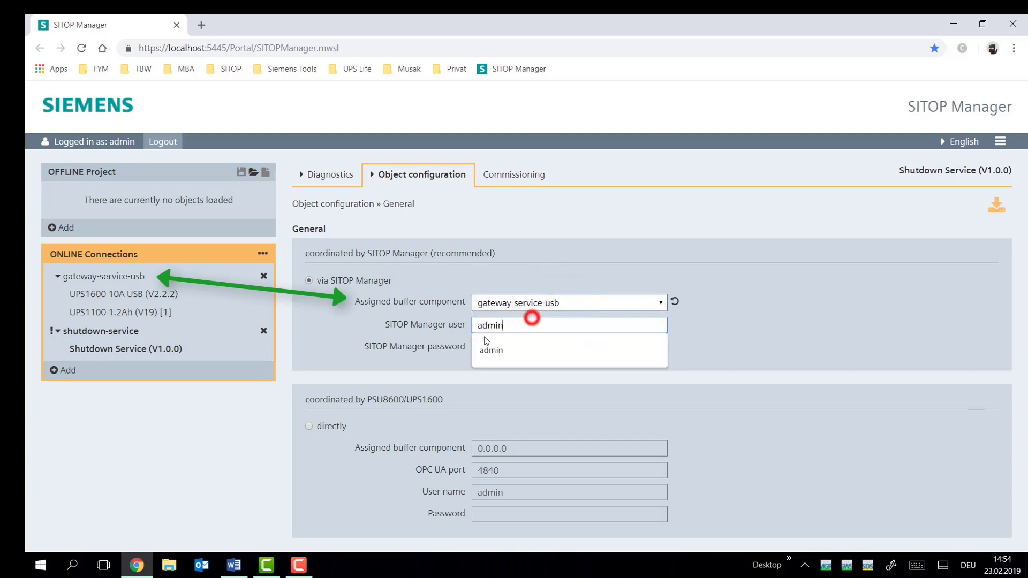
left_click(840, 341)
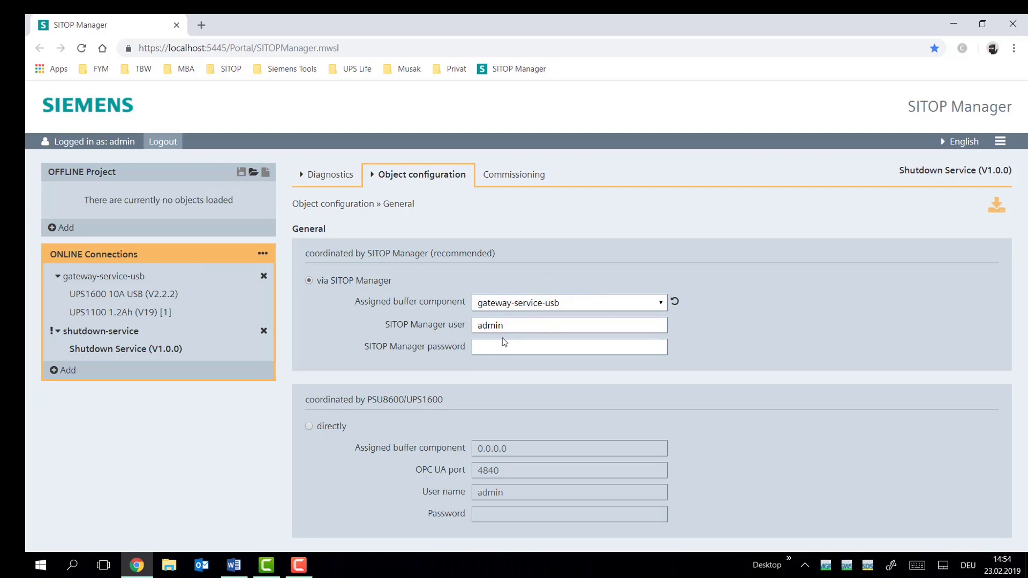
left_click(503, 344)
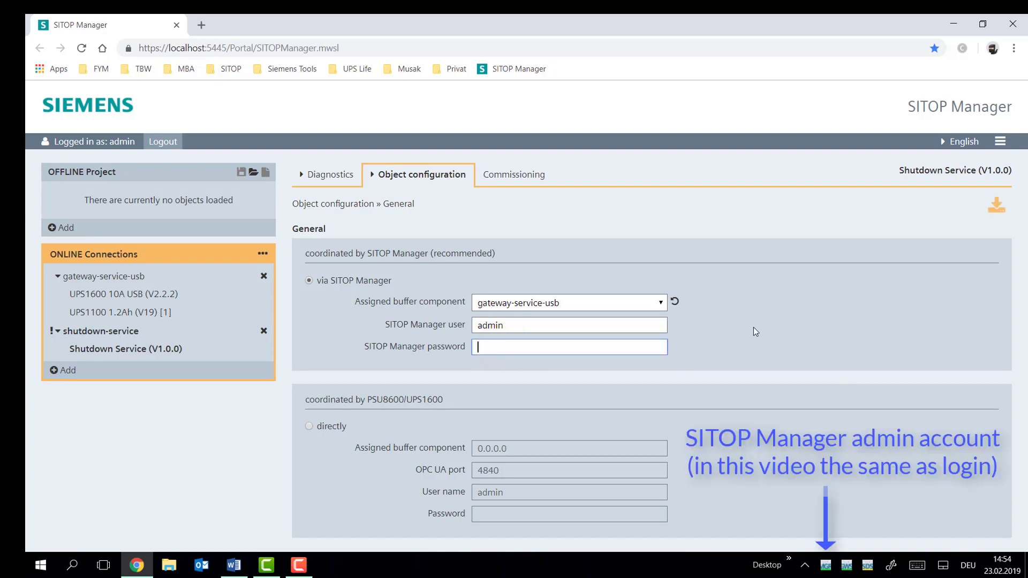
type("admin")
left_click(994, 210)
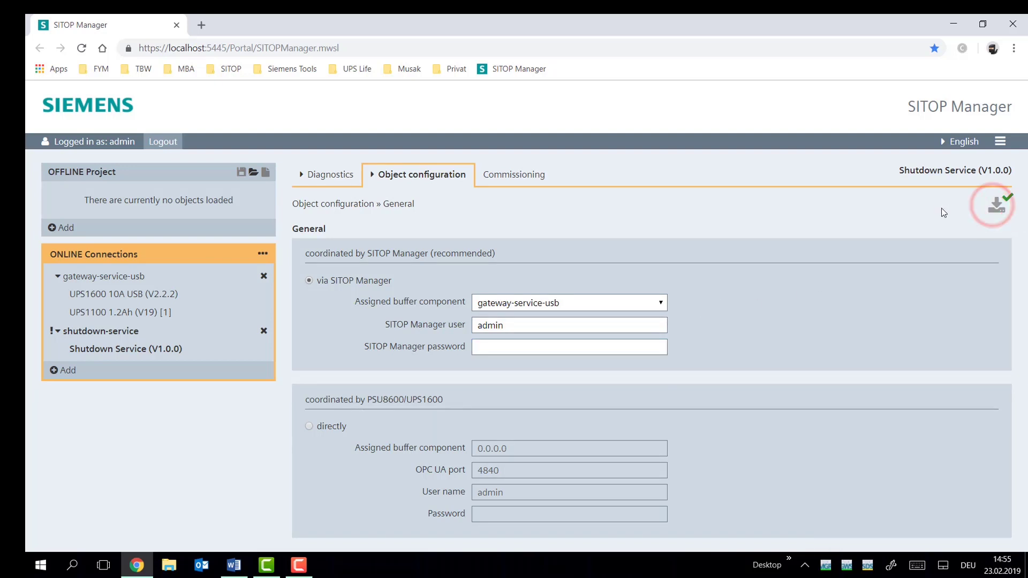
Show the Shutdown Service's Diagnostics Status for gateway-service-usb at 192.168.0.69
mouse_move(345, 173)
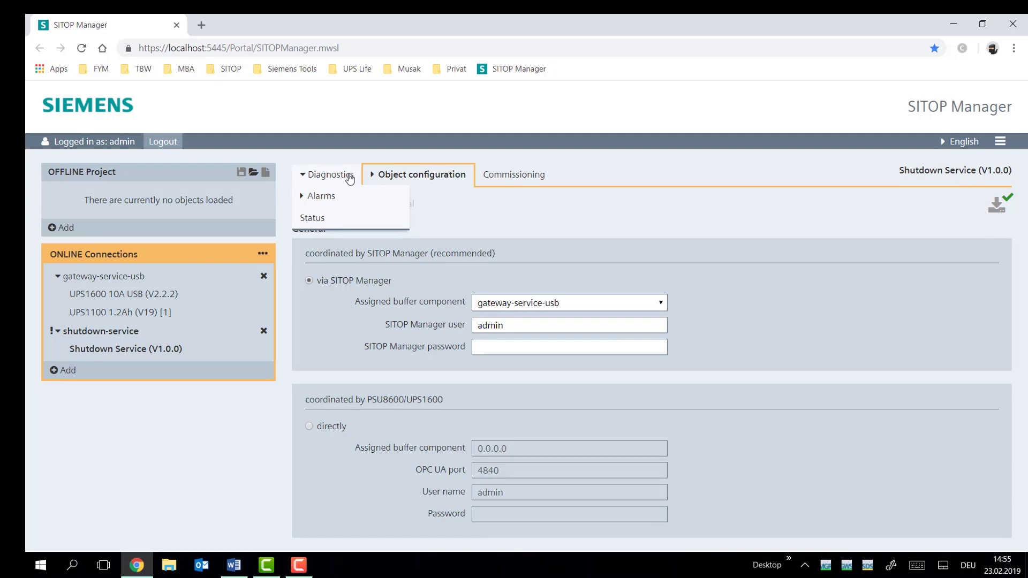
left_click(346, 220)
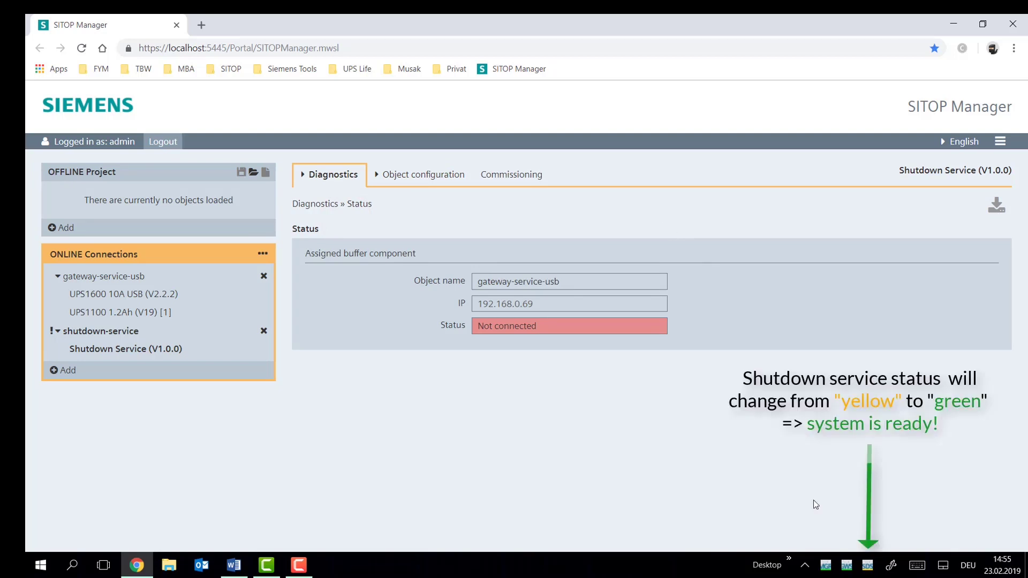
mouse_move(846, 572)
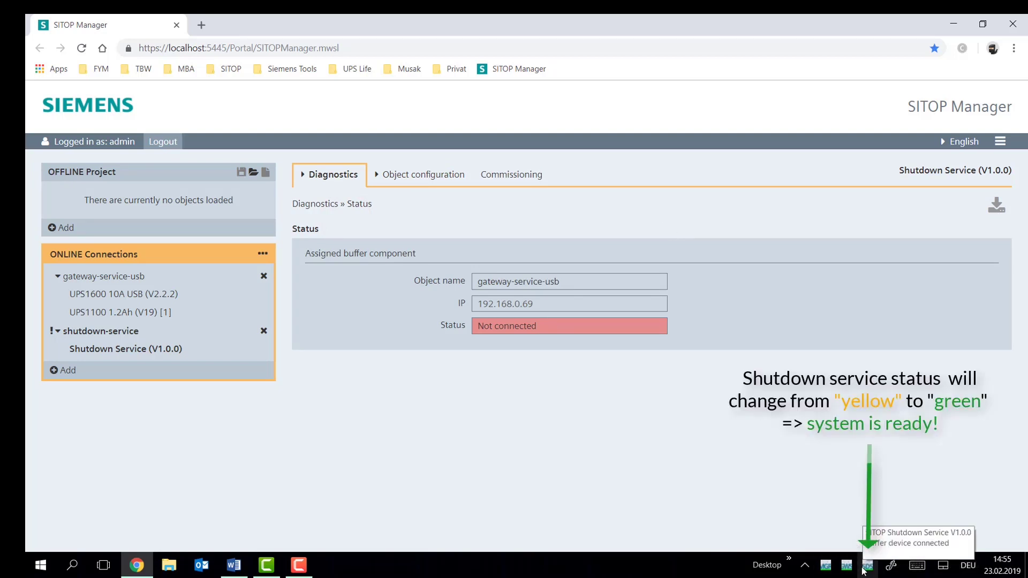